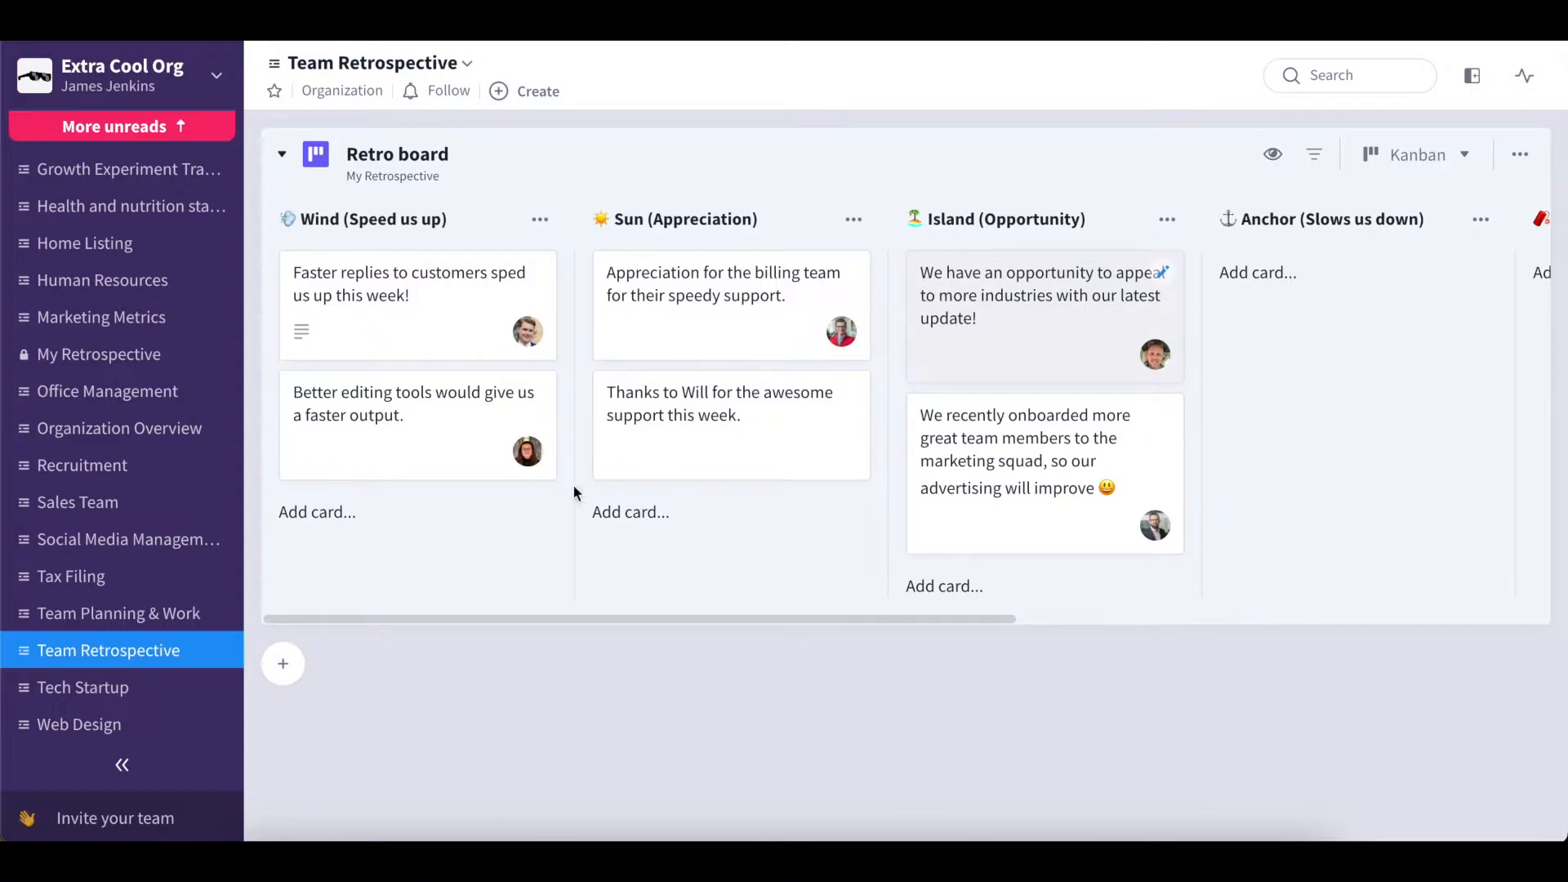
Open the My Retrospective collection and examine the columns of the private retro board, from Wind to Rocks
left_click(126, 356)
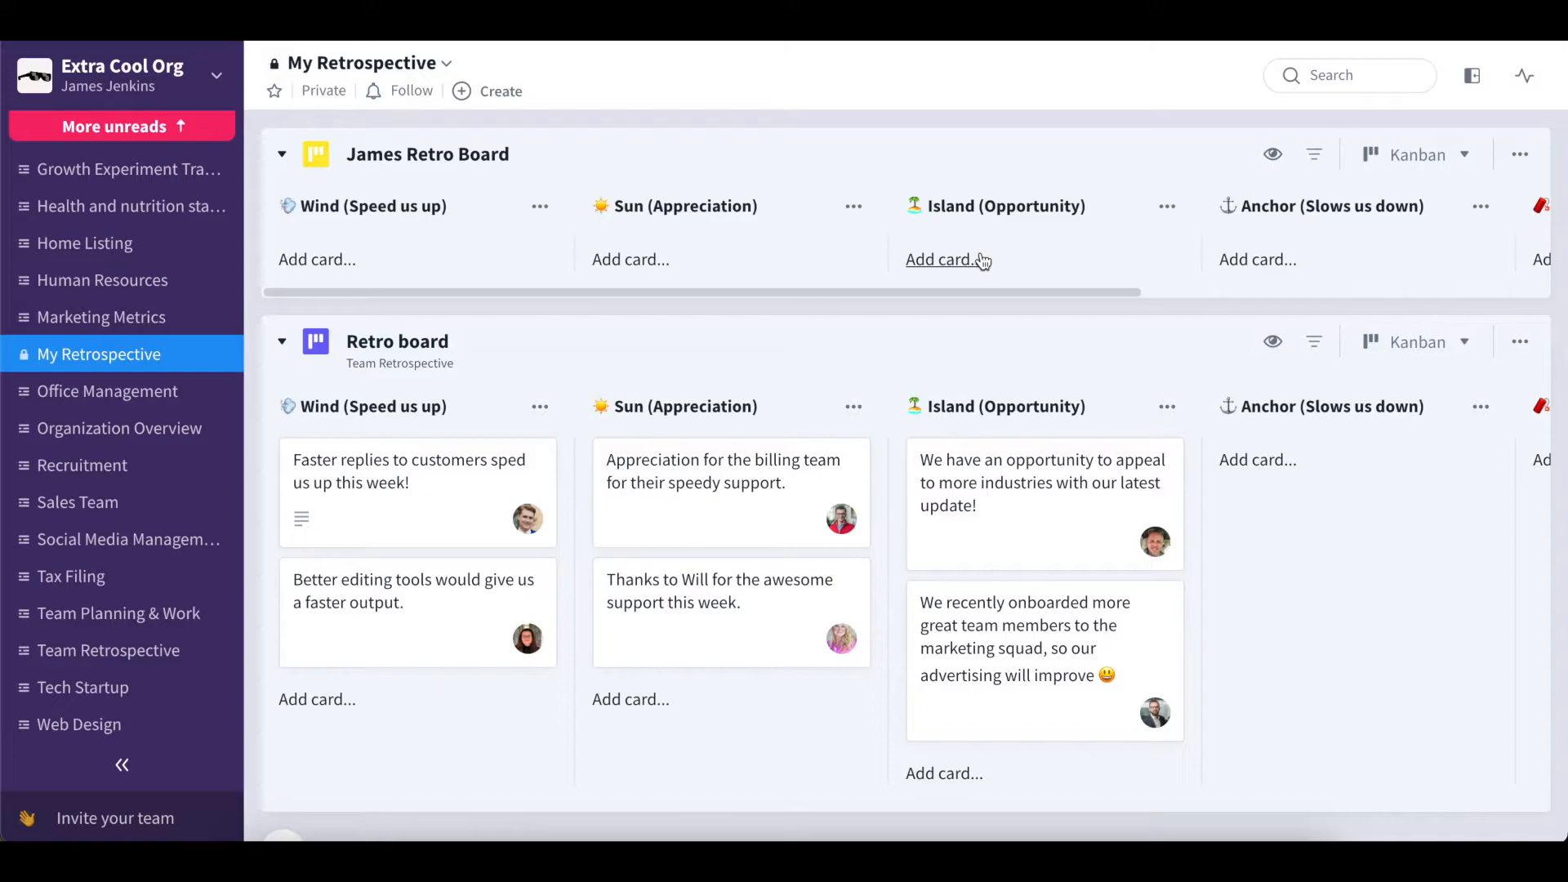
scroll(982, 260, "right", 5)
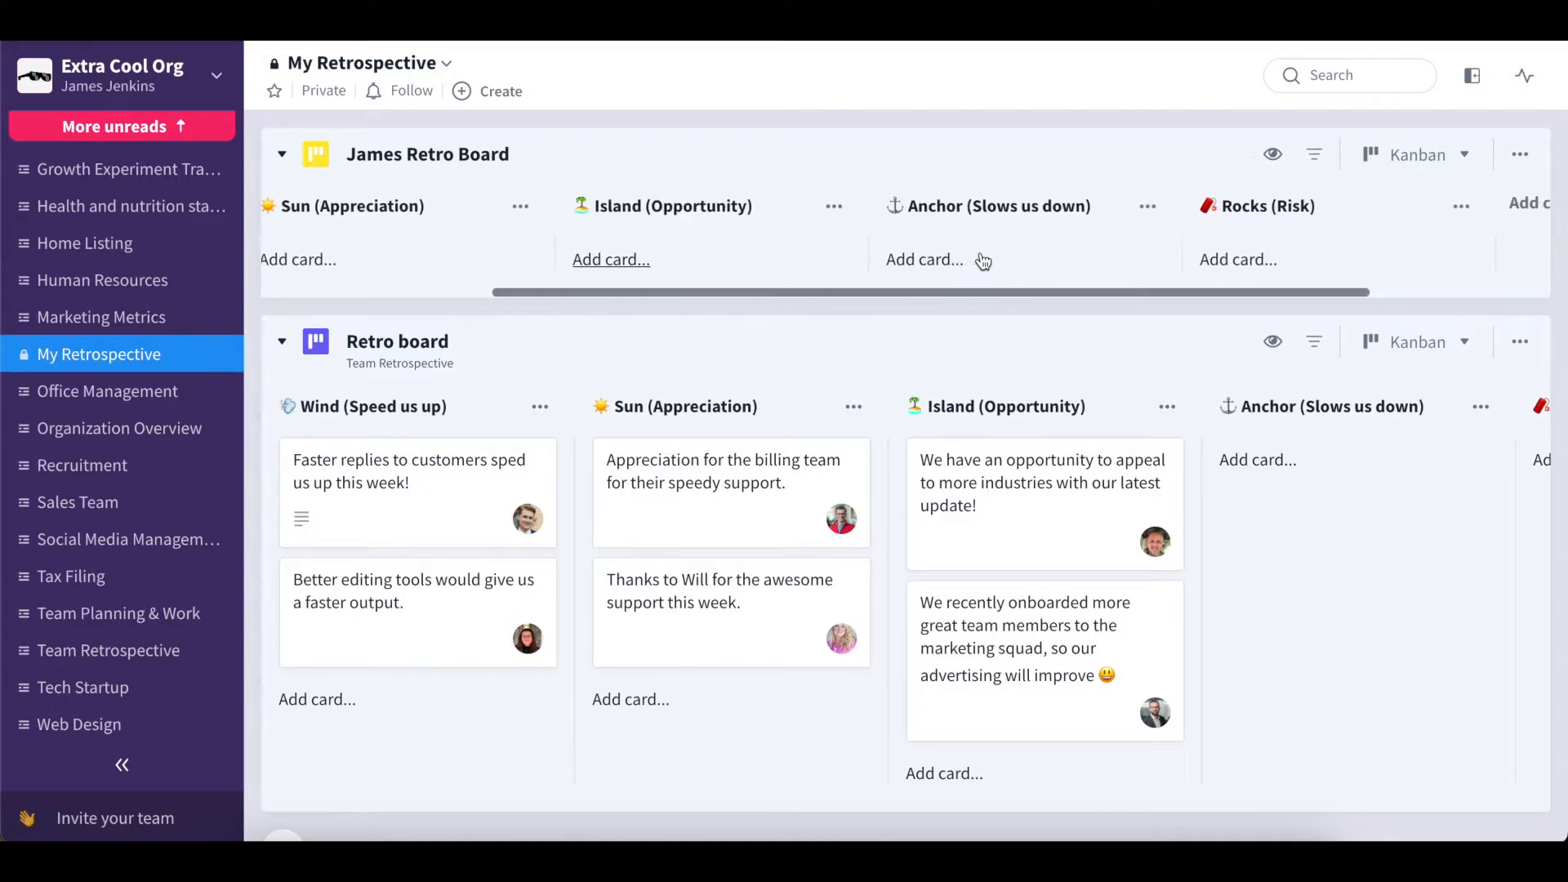
scroll(983, 260, "right", 3)
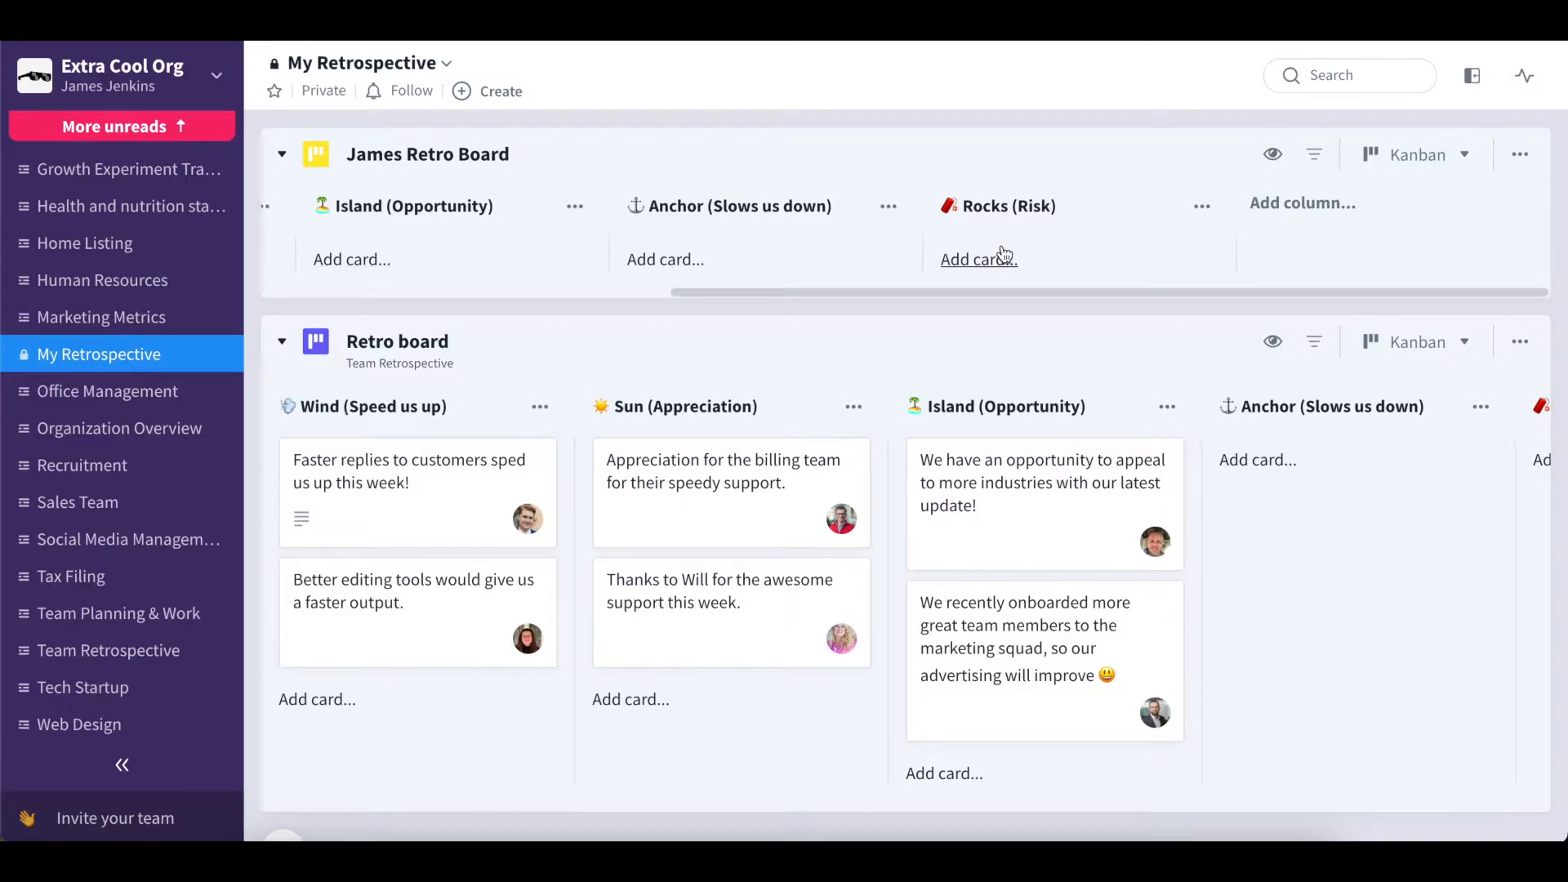
scroll(1004, 255, "left", 3)
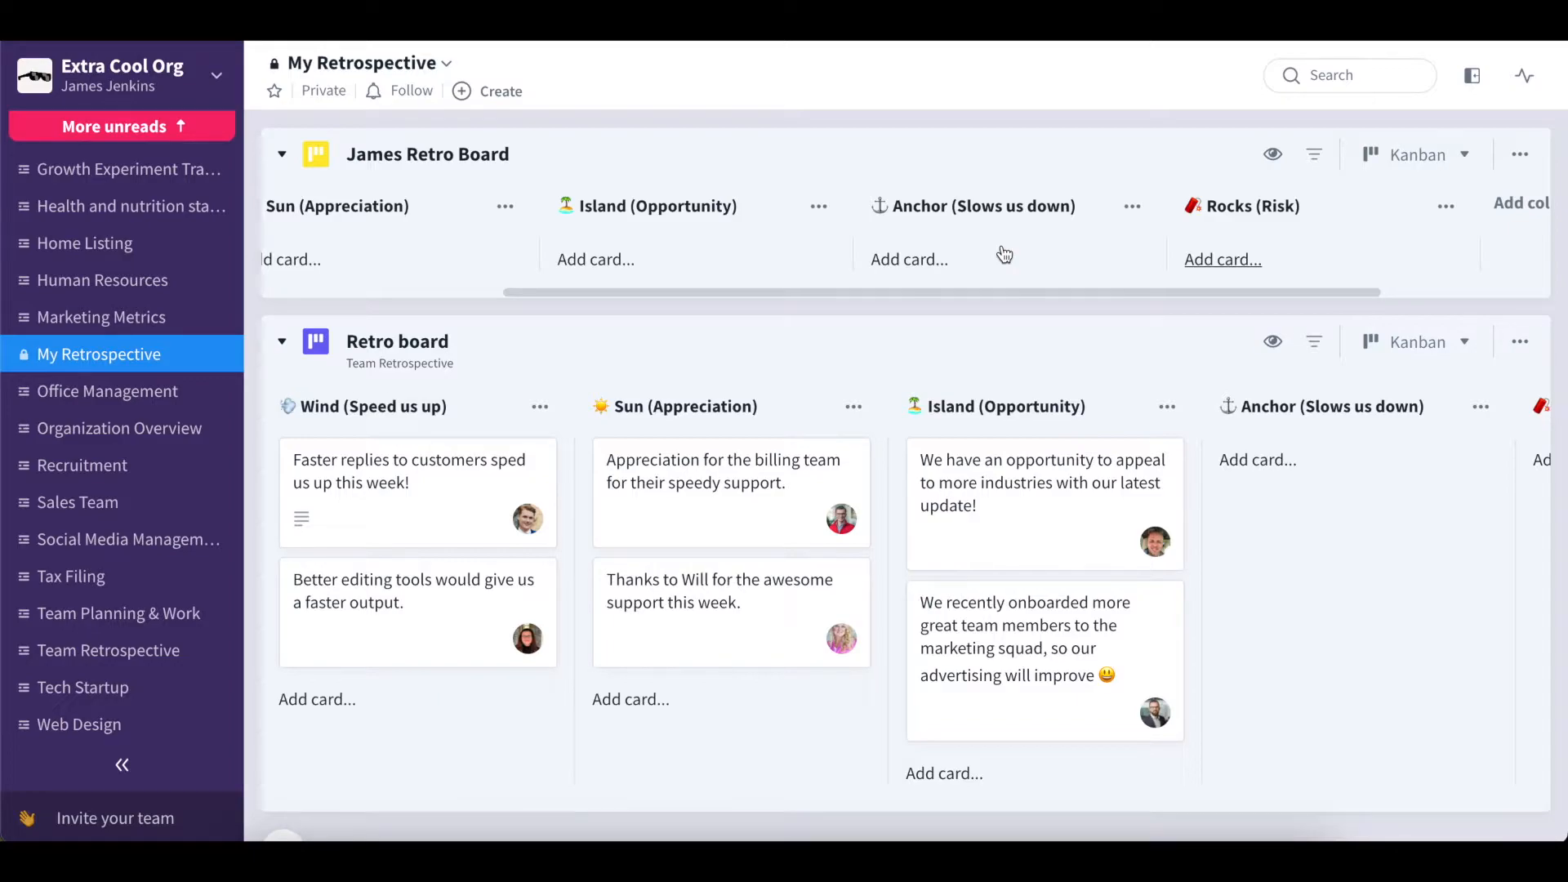
scroll(1005, 255, "left", 1)
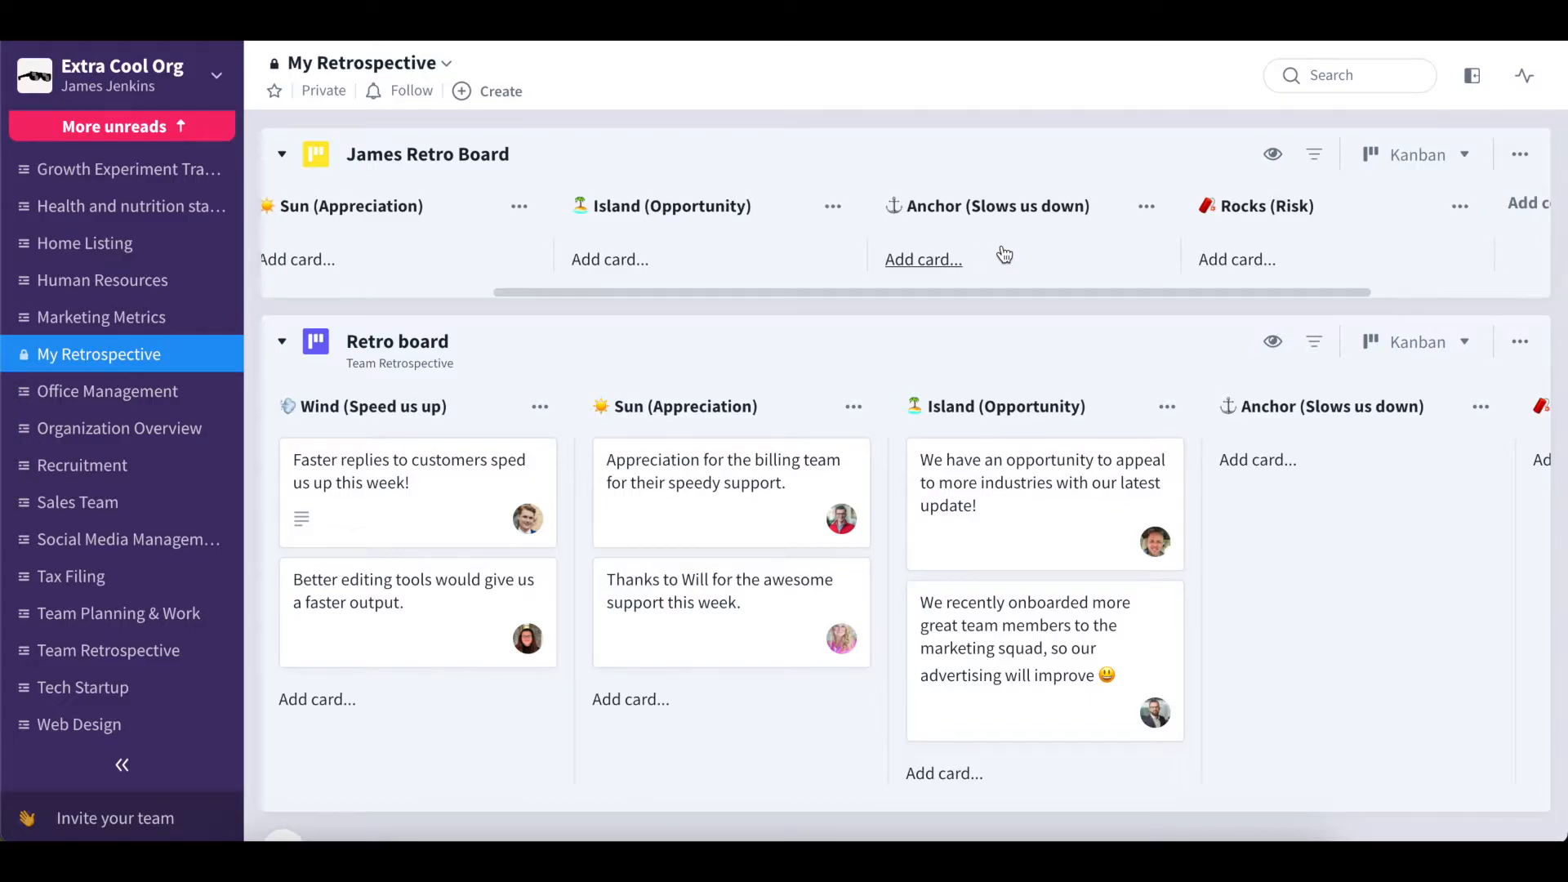
scroll(1004, 255, "left", 4)
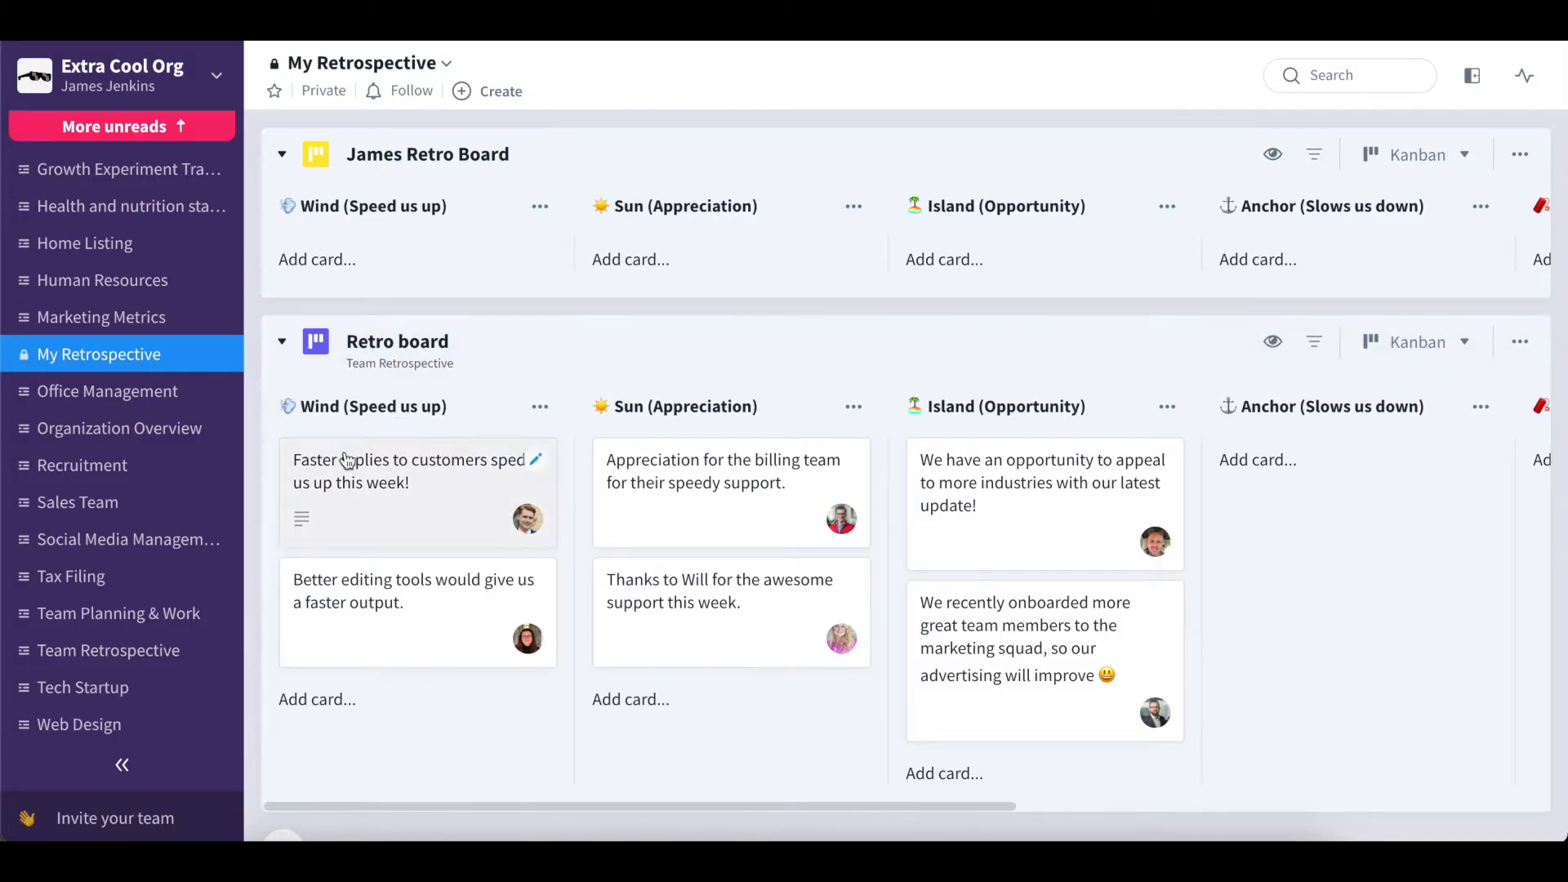
Look through the Retro board's columns in the Team Retrospective collection, and view the Team Planning & Work collection
left_click(123, 650)
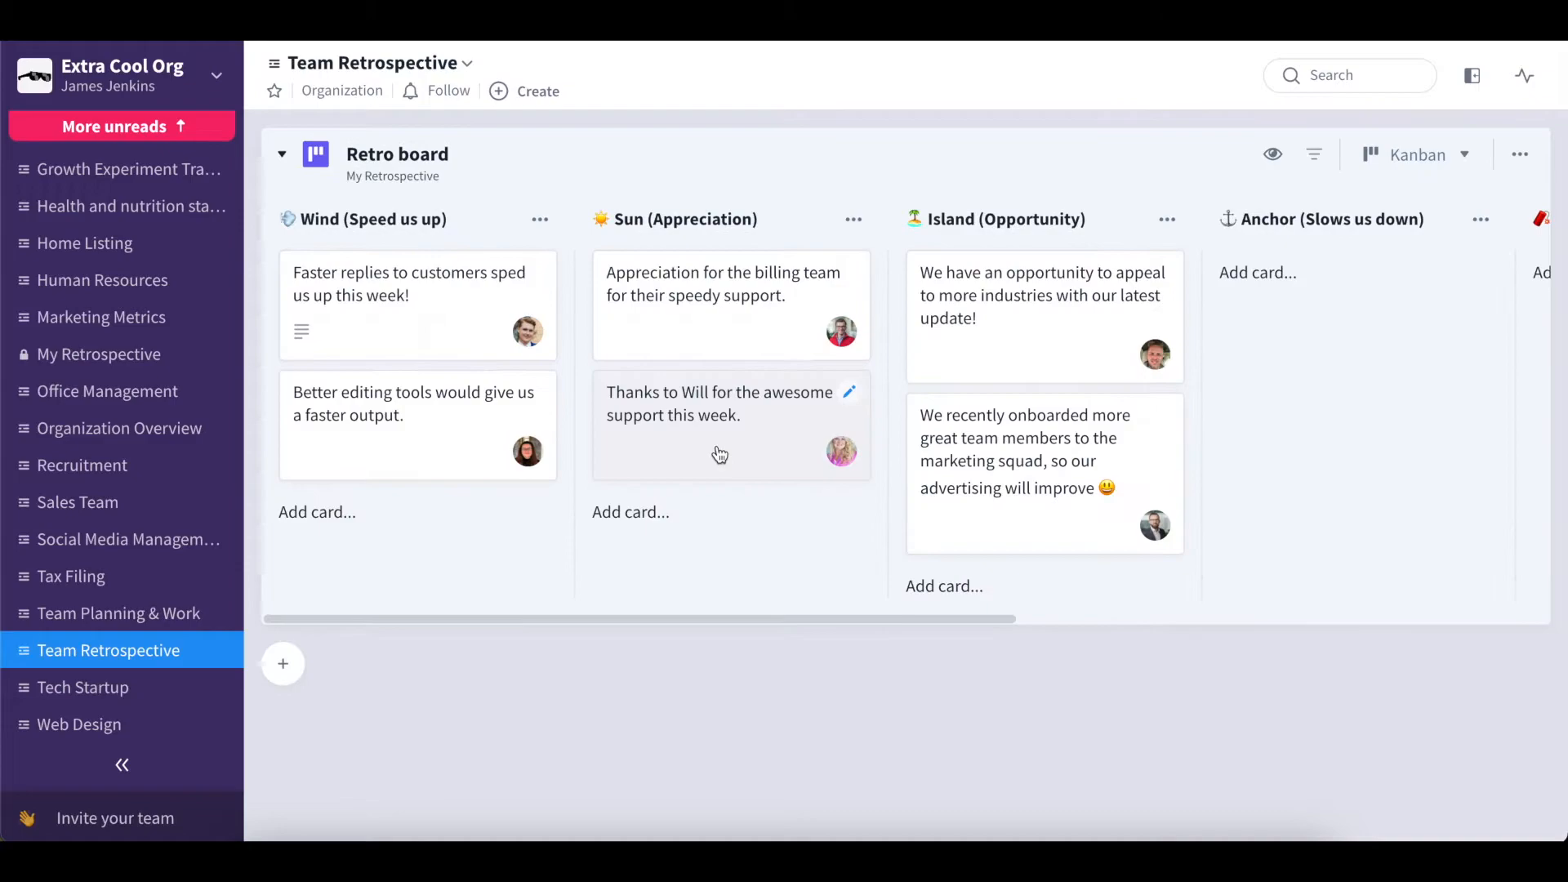
scroll(718, 454, "right", 2)
scroll(719, 454, "left", 2)
scroll(719, 454, "right", 10)
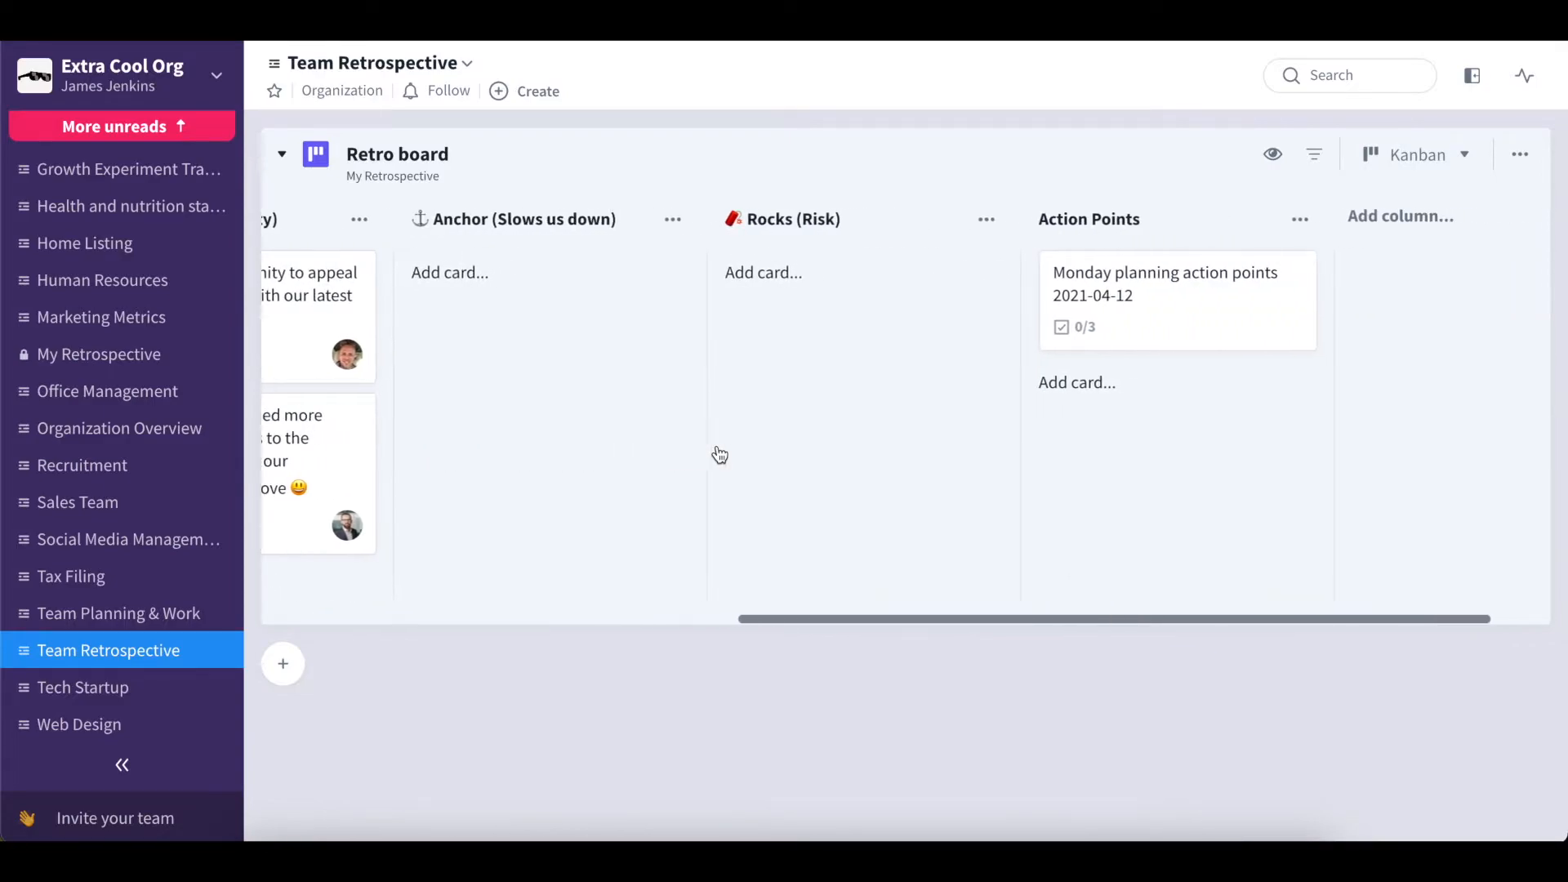
scroll(712, 454, "right", 3)
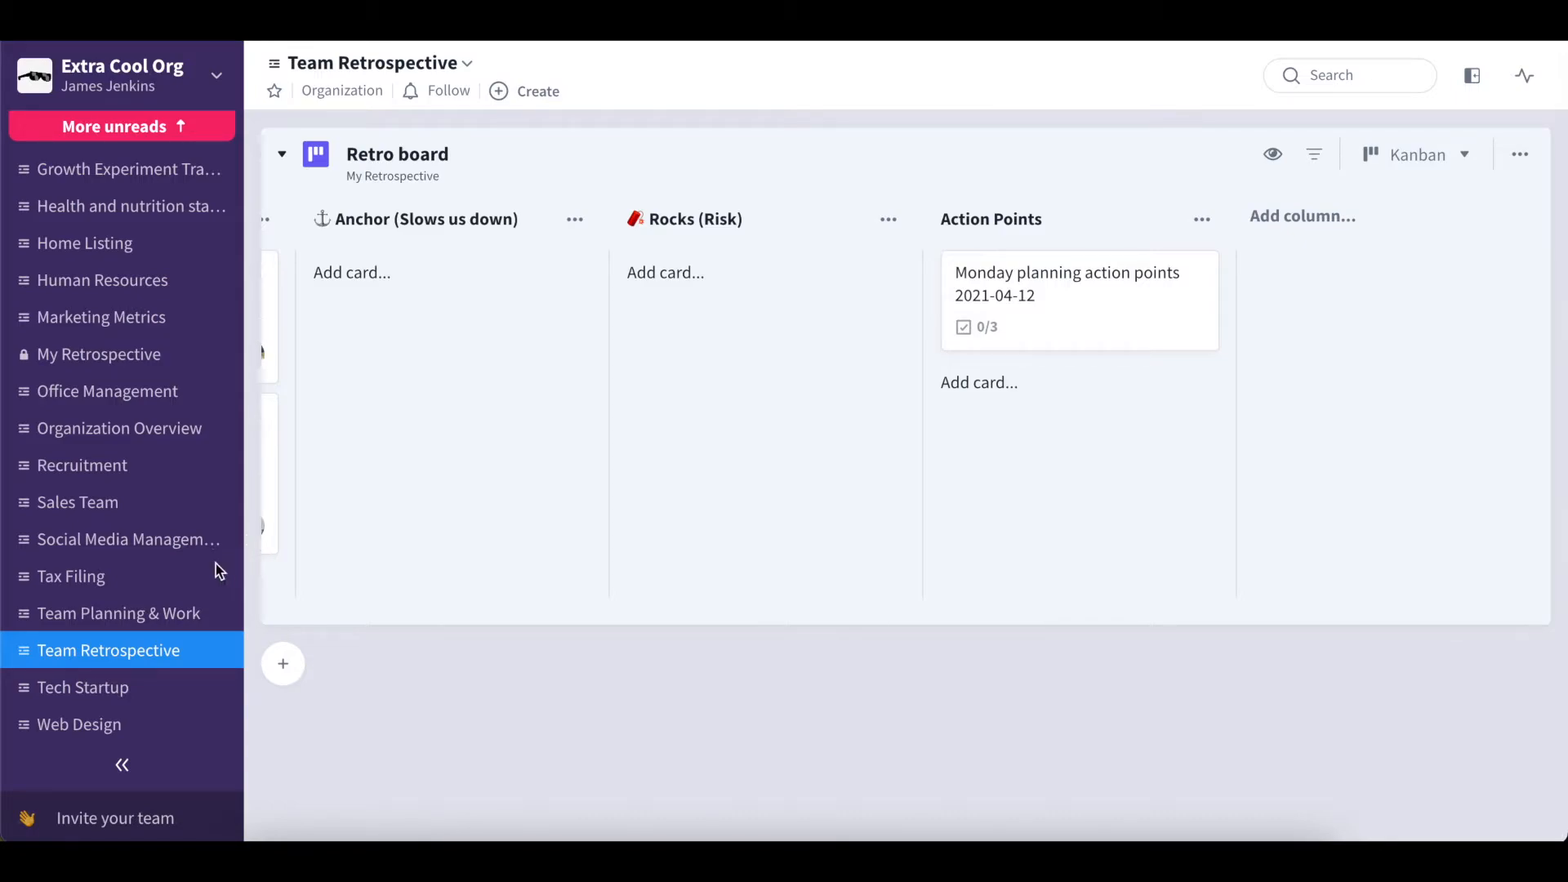
left_click(168, 618)
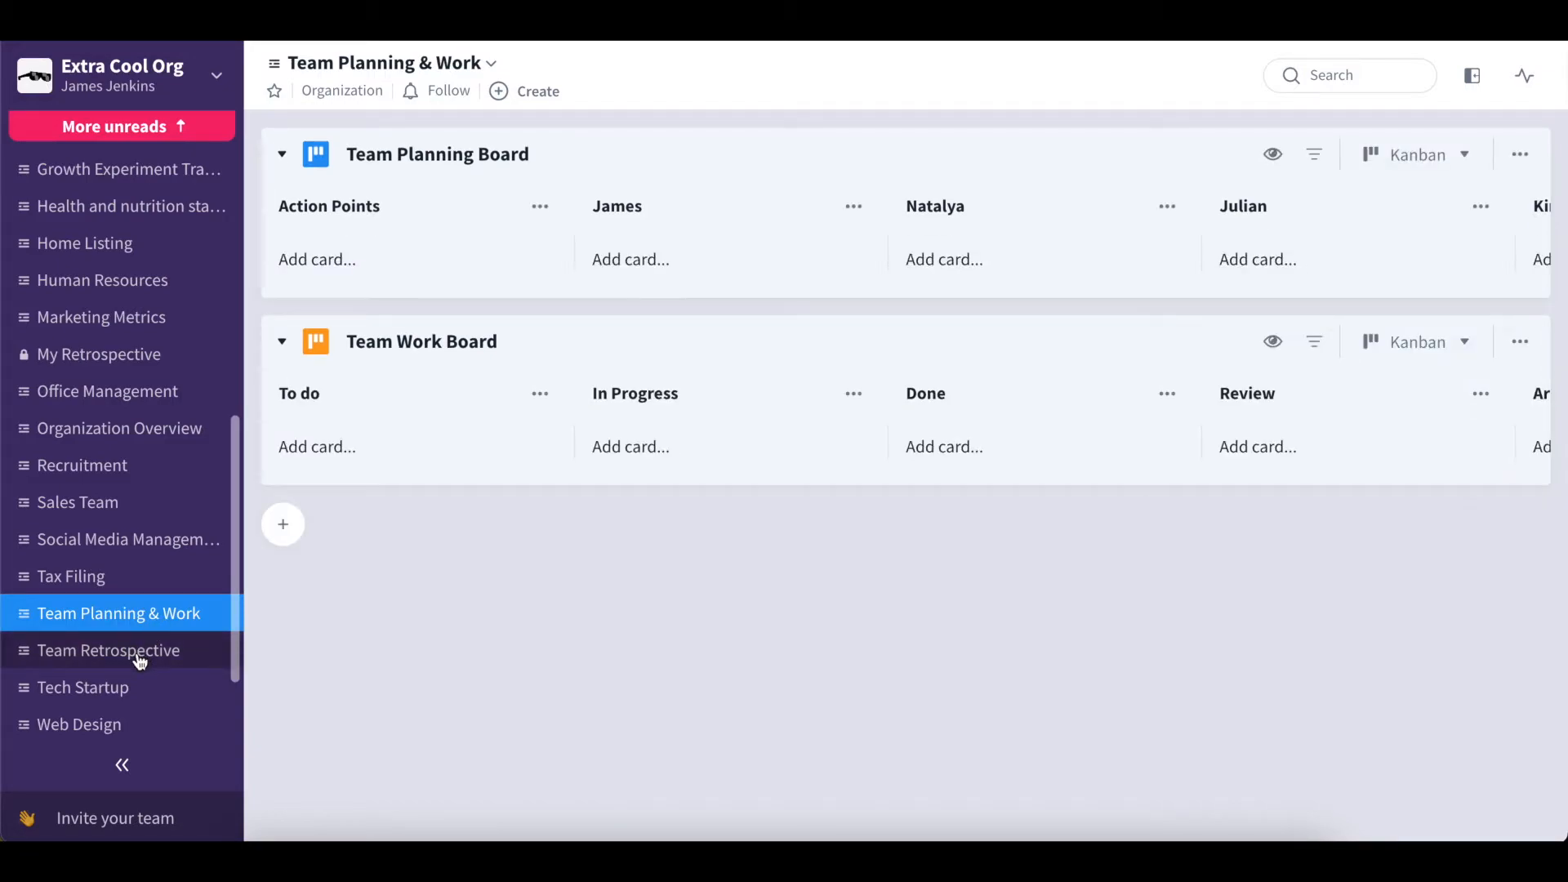
In the Team Retrospective collection, open the "Monday planning action points 2021-04-12" card in the Action Points column to its checklist
left_click(127, 651)
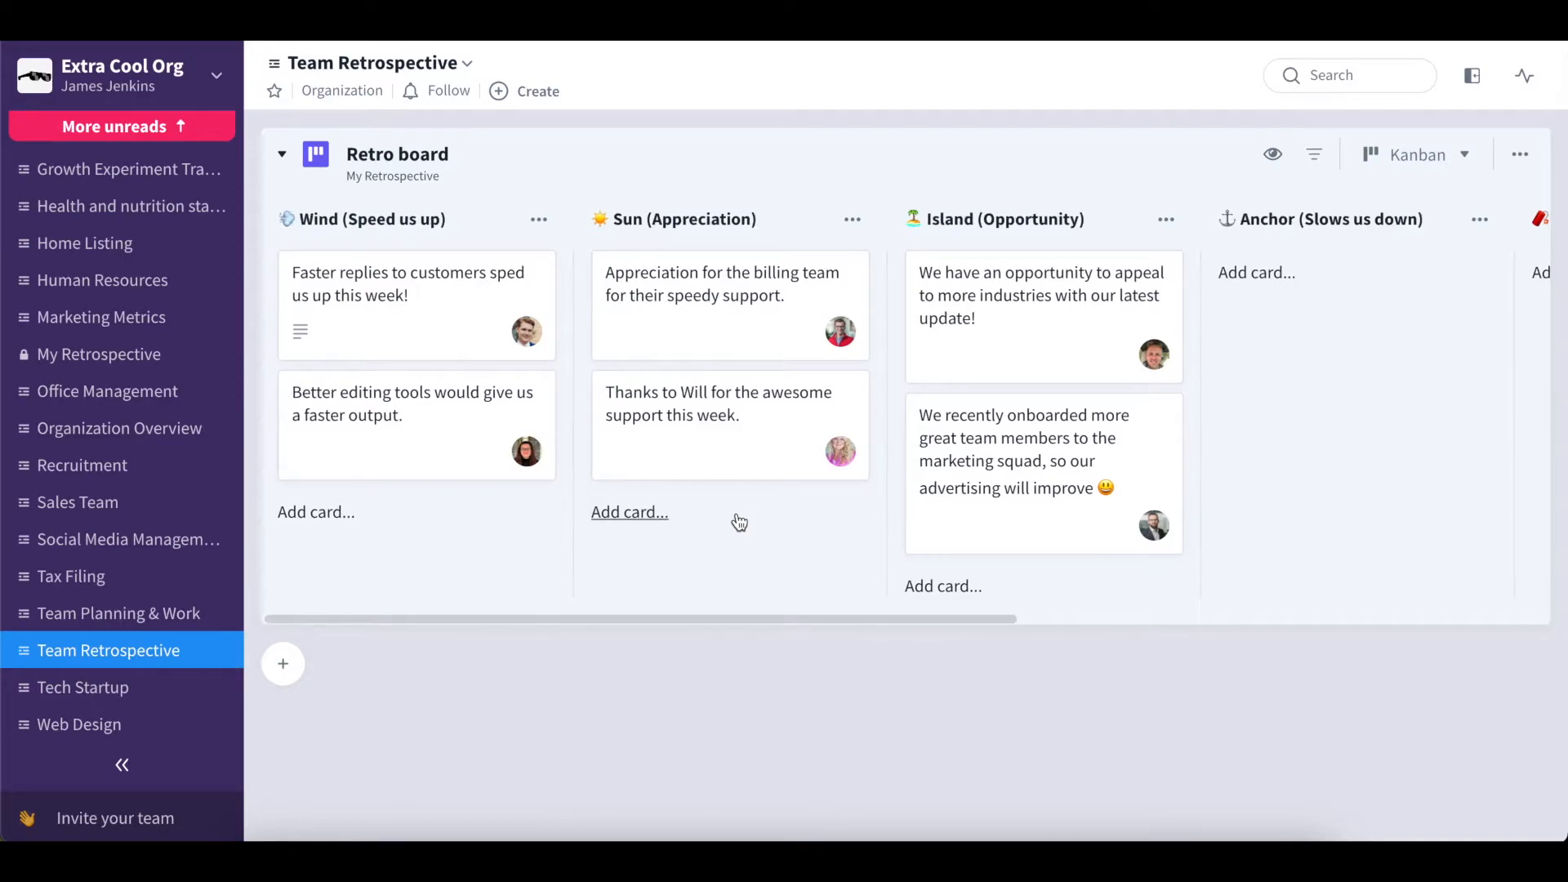
scroll(736, 522, "right", 10)
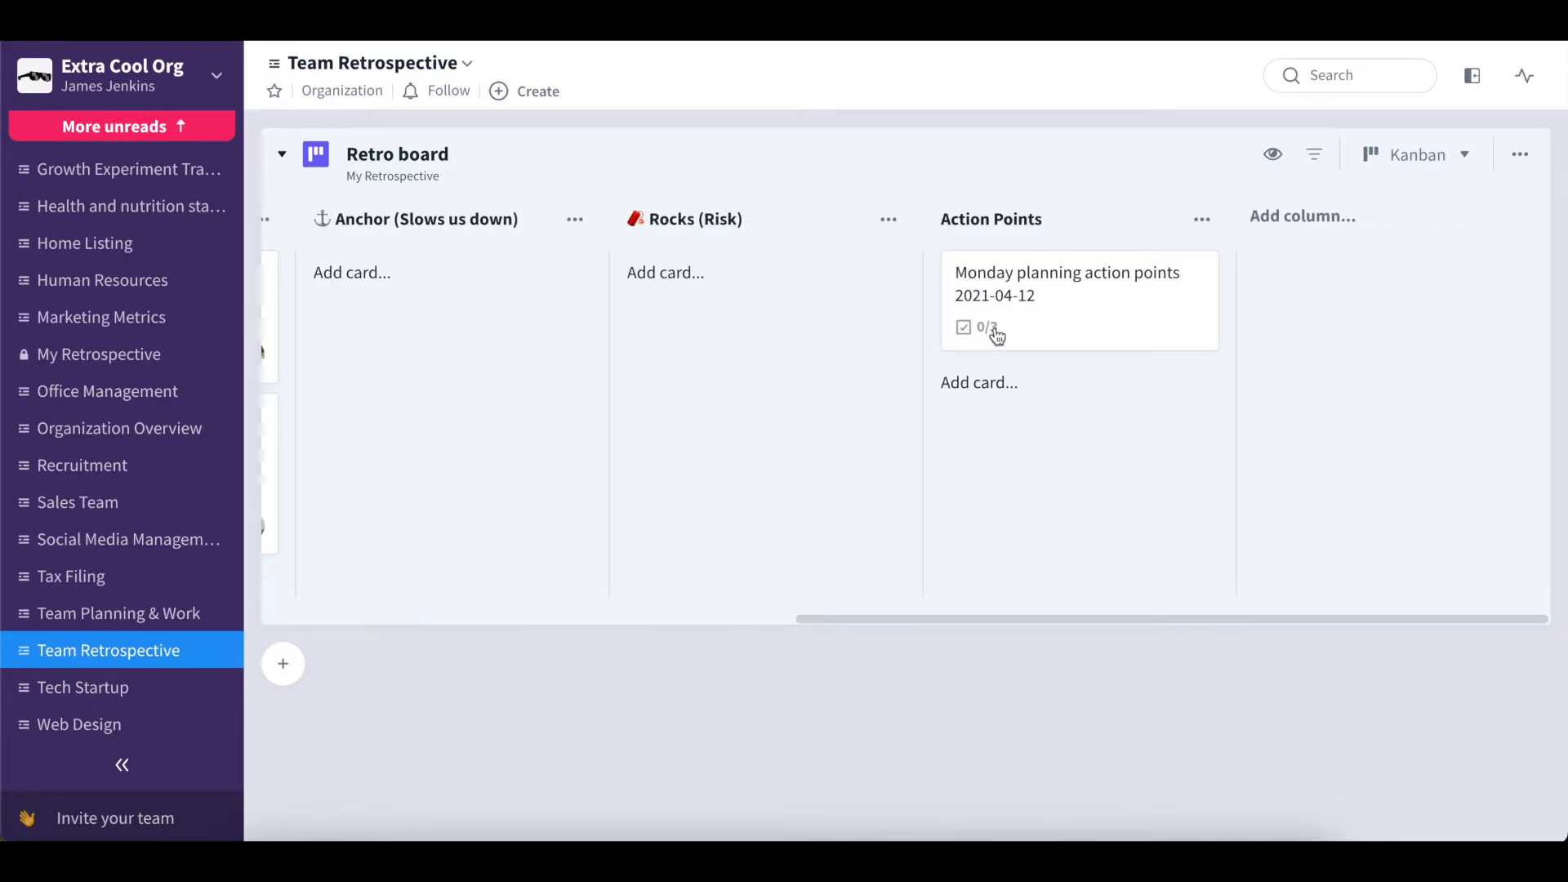
left_click(1040, 333)
scroll(426, 559, "down", 1)
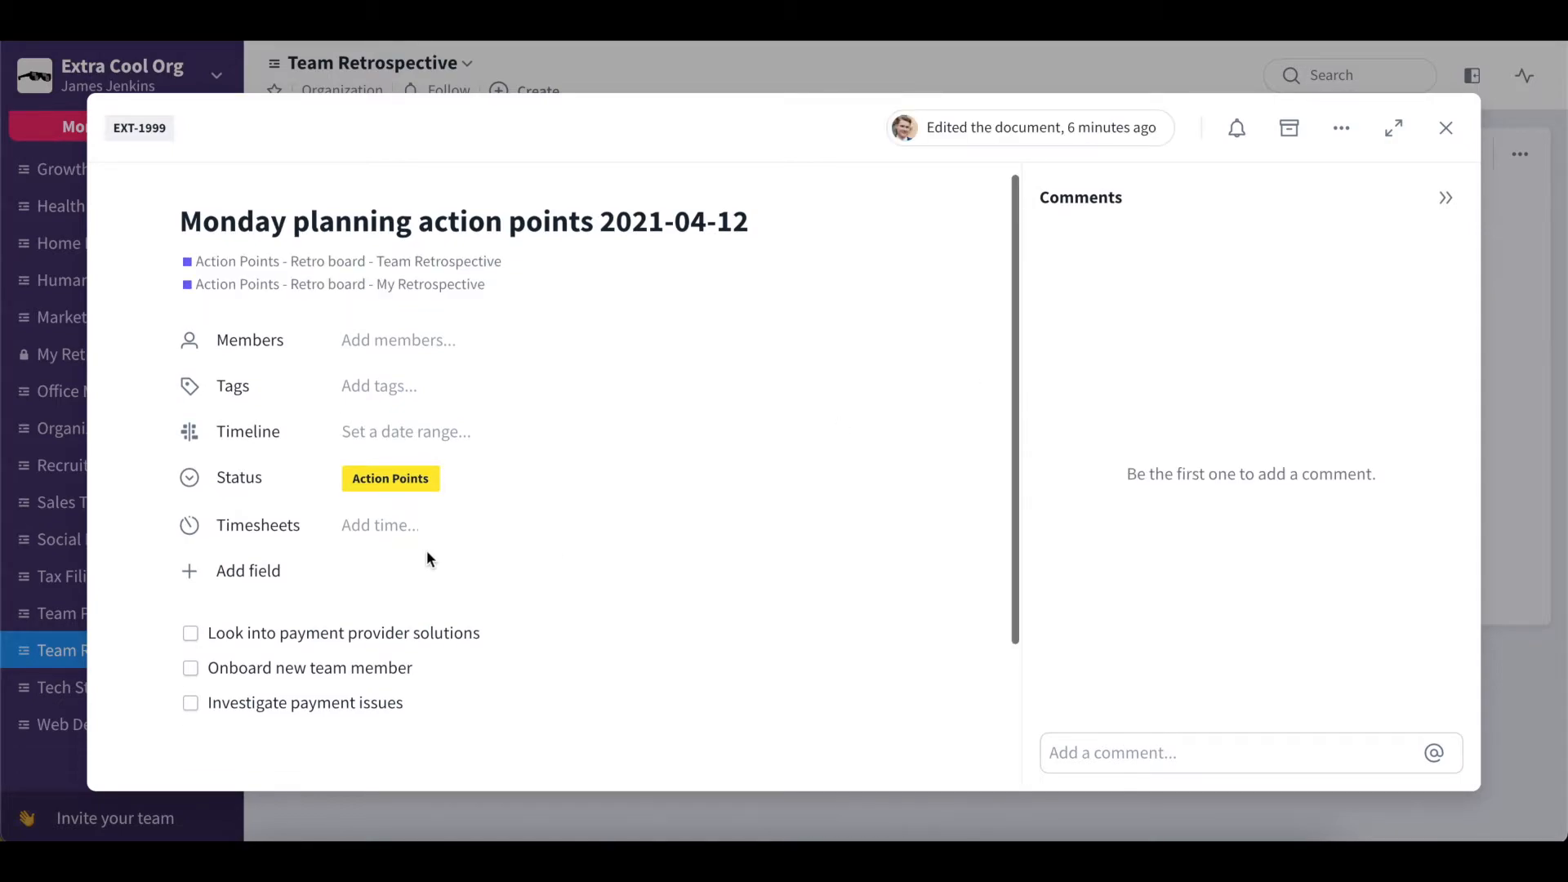
scroll(327, 598, "down", 3)
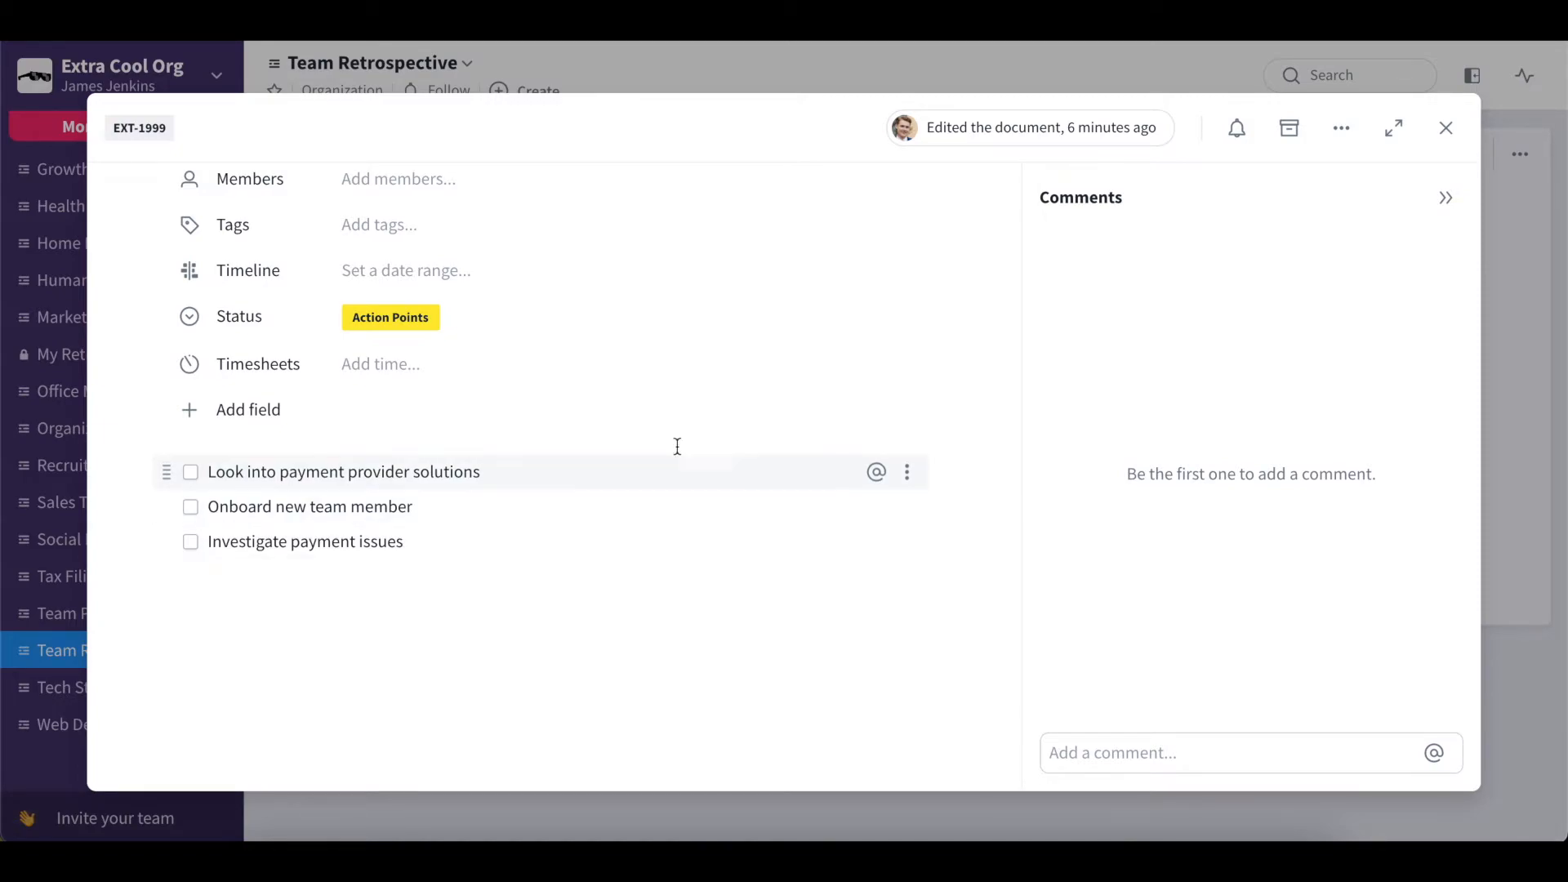
Convert the checklist item "Look into payment provider solutions" to a card in the Action Points column of the Team Planning Board
left_click(908, 486)
left_click(909, 481)
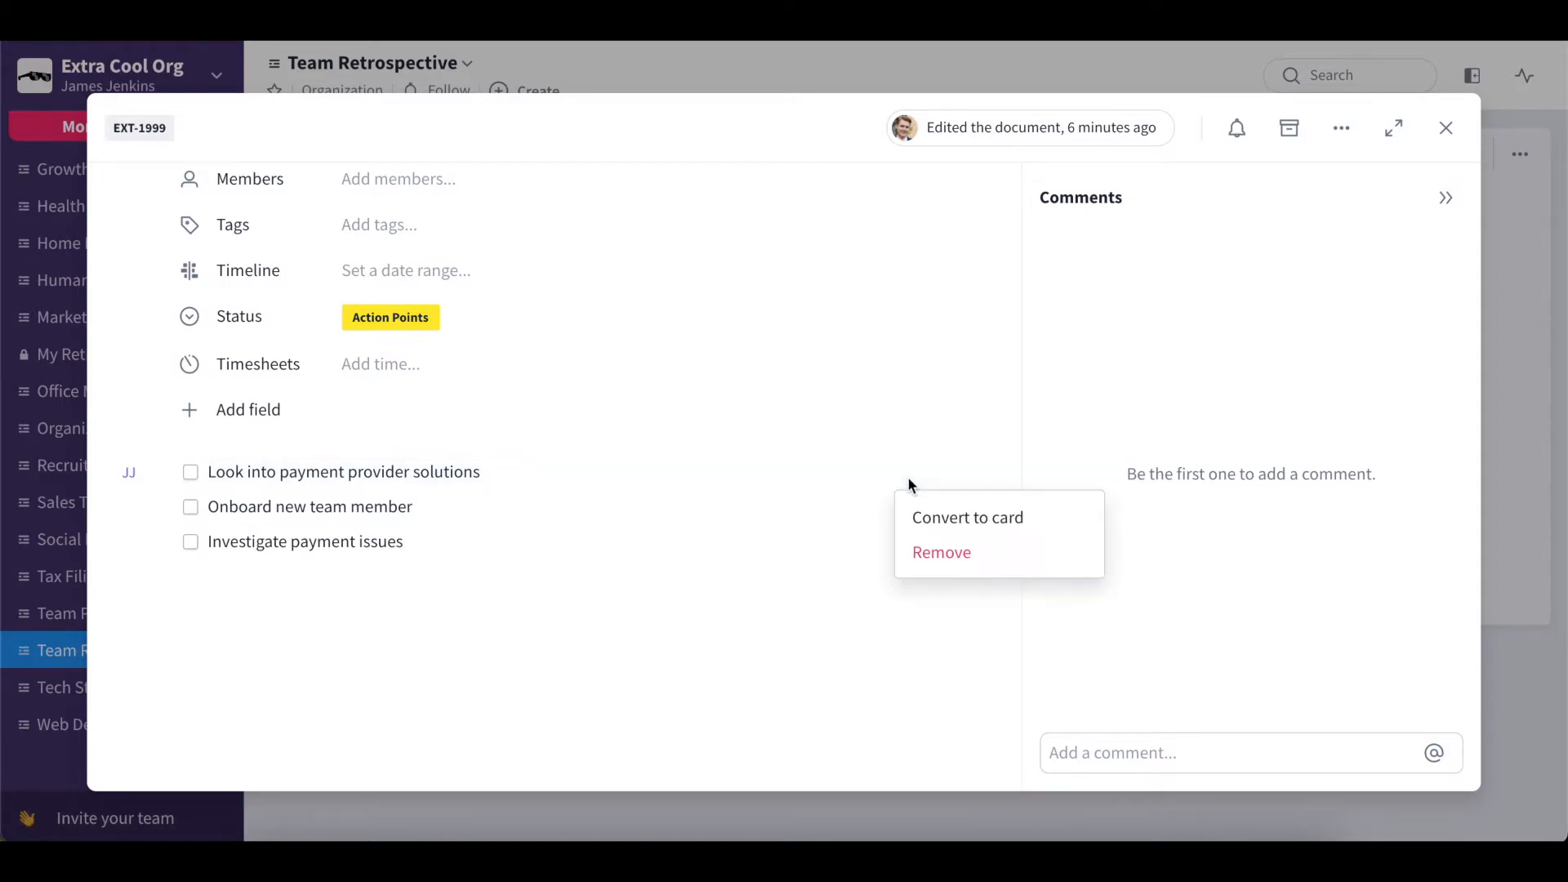
left_click(933, 522)
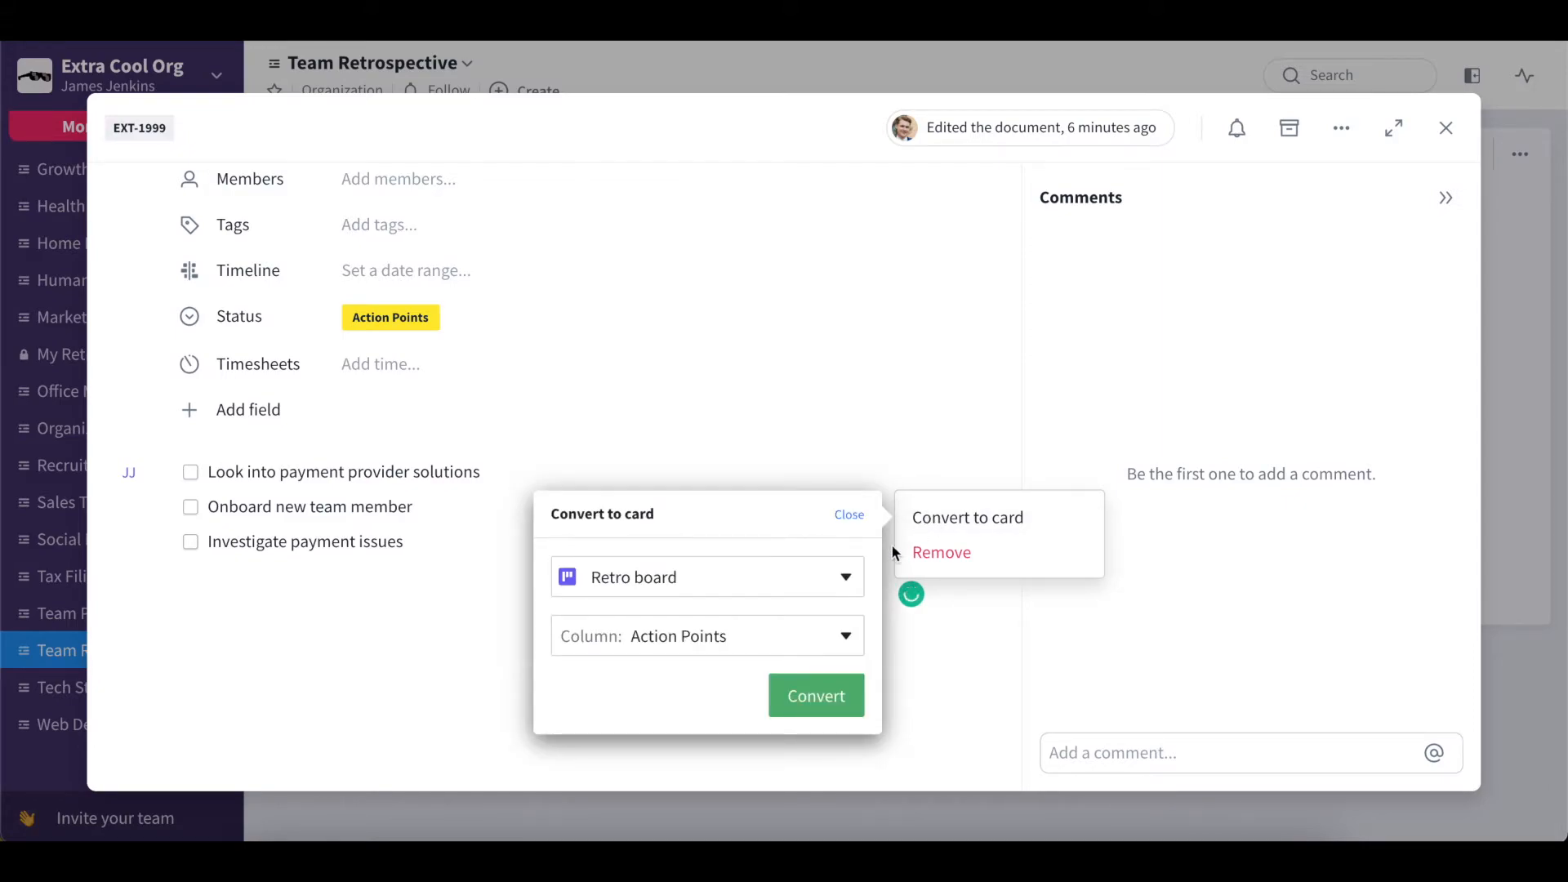
left_click(776, 571)
type("team pla")
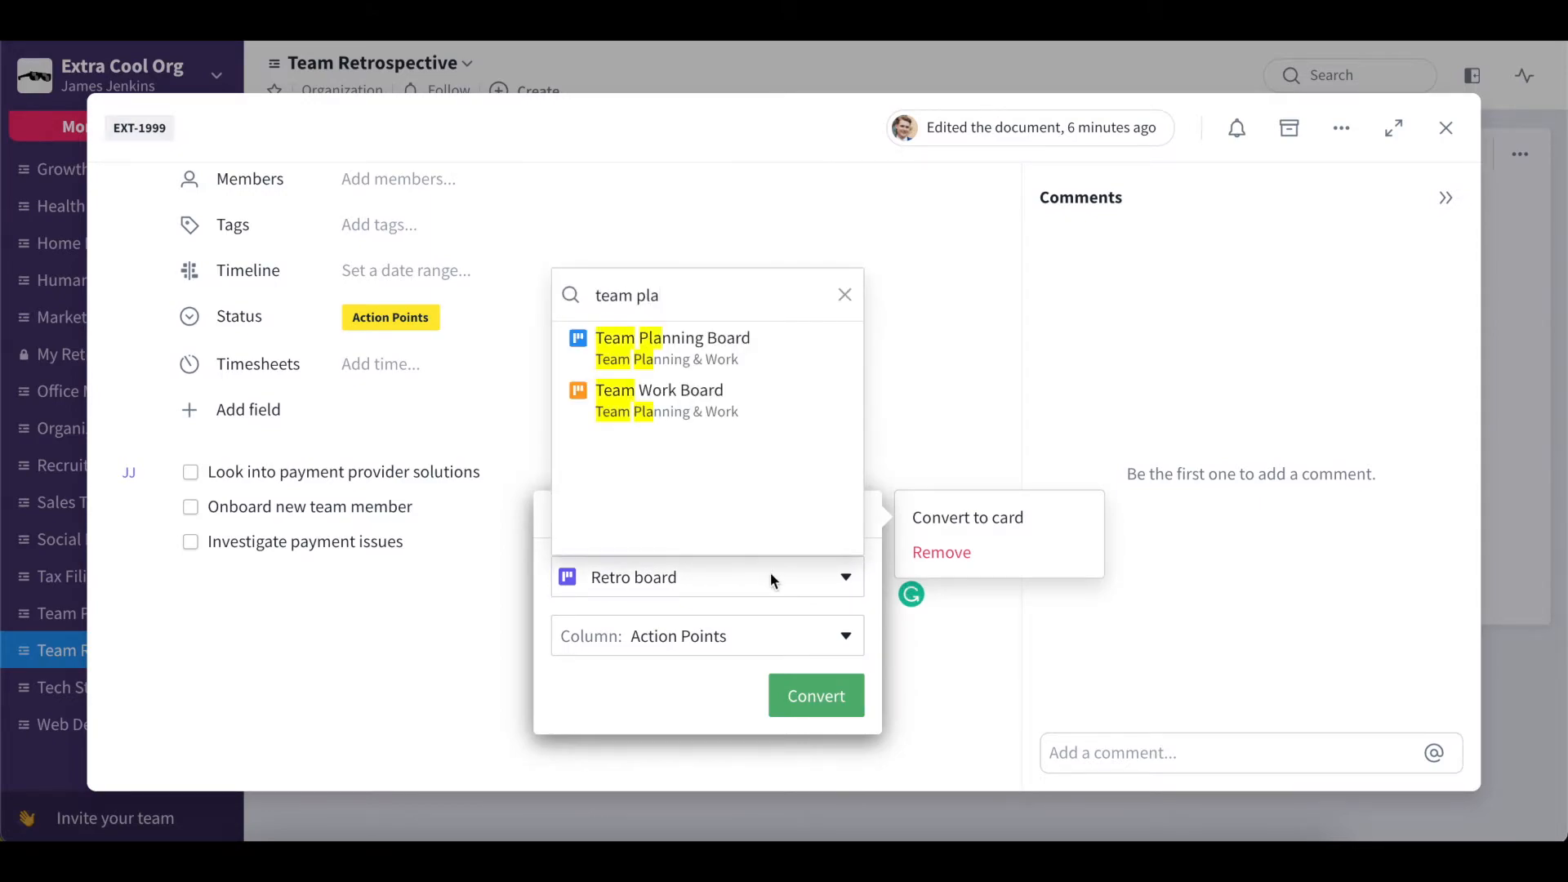
left_click(694, 353)
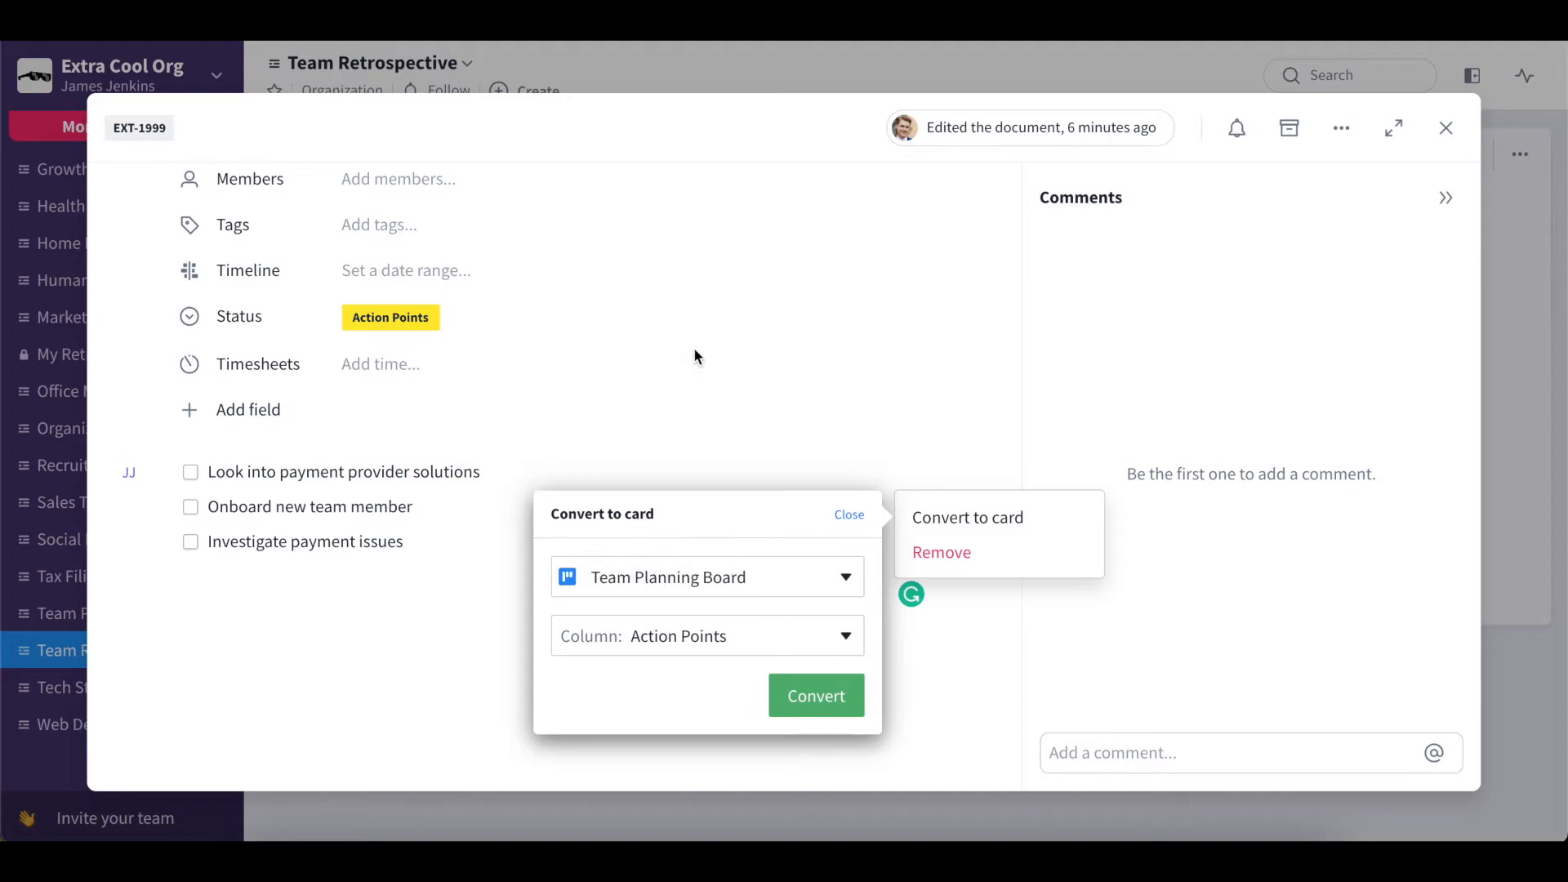
left_click(804, 694)
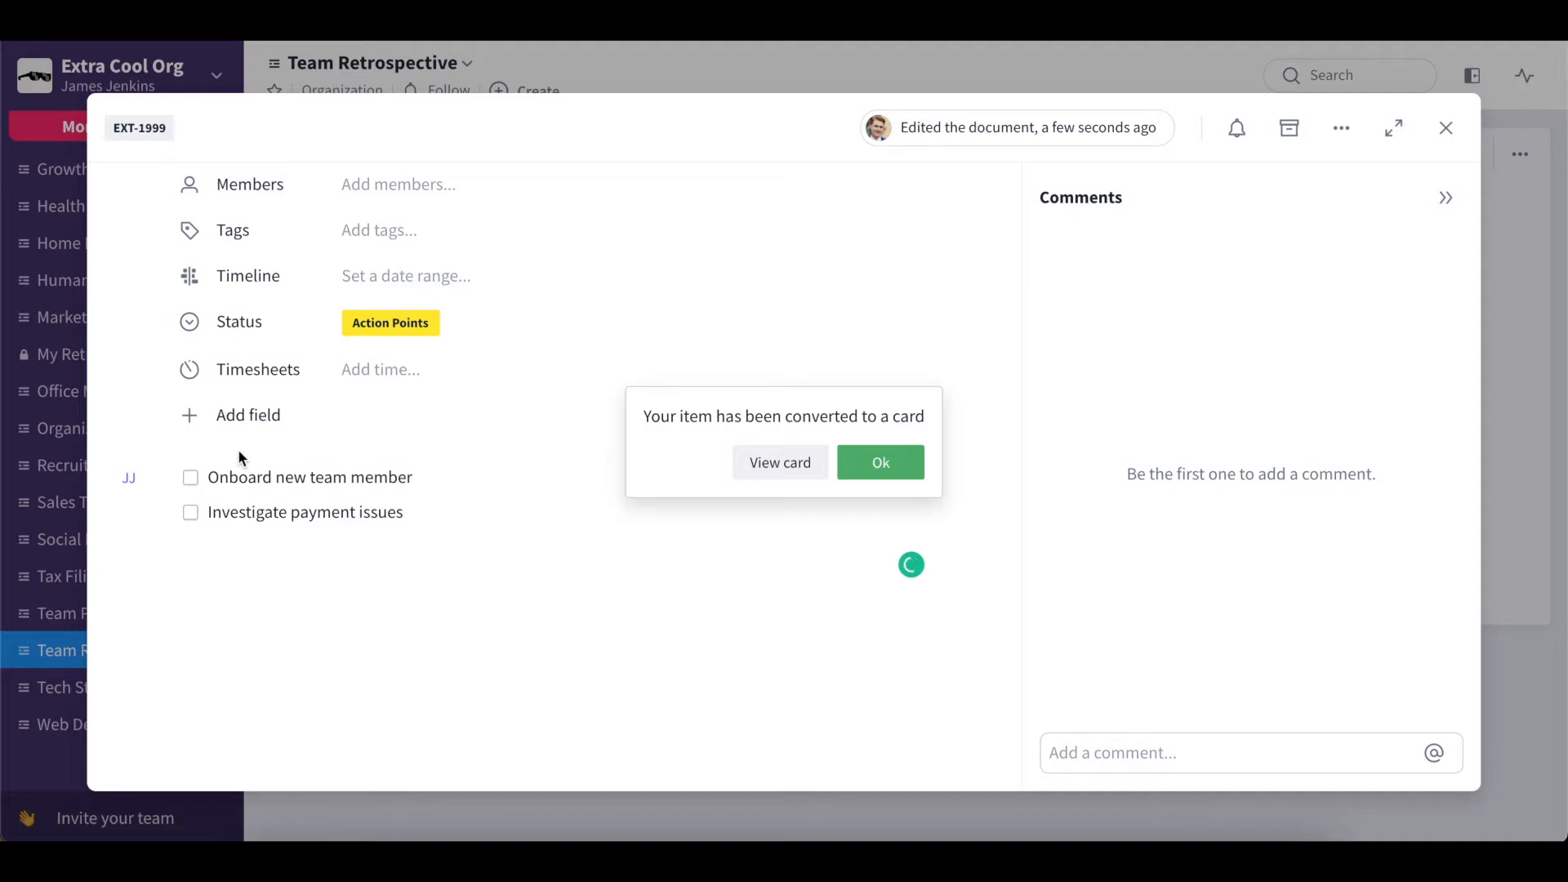
View the converted card on the Team Planning Board and move it from Action Points to the first team member's column
left_click(791, 466)
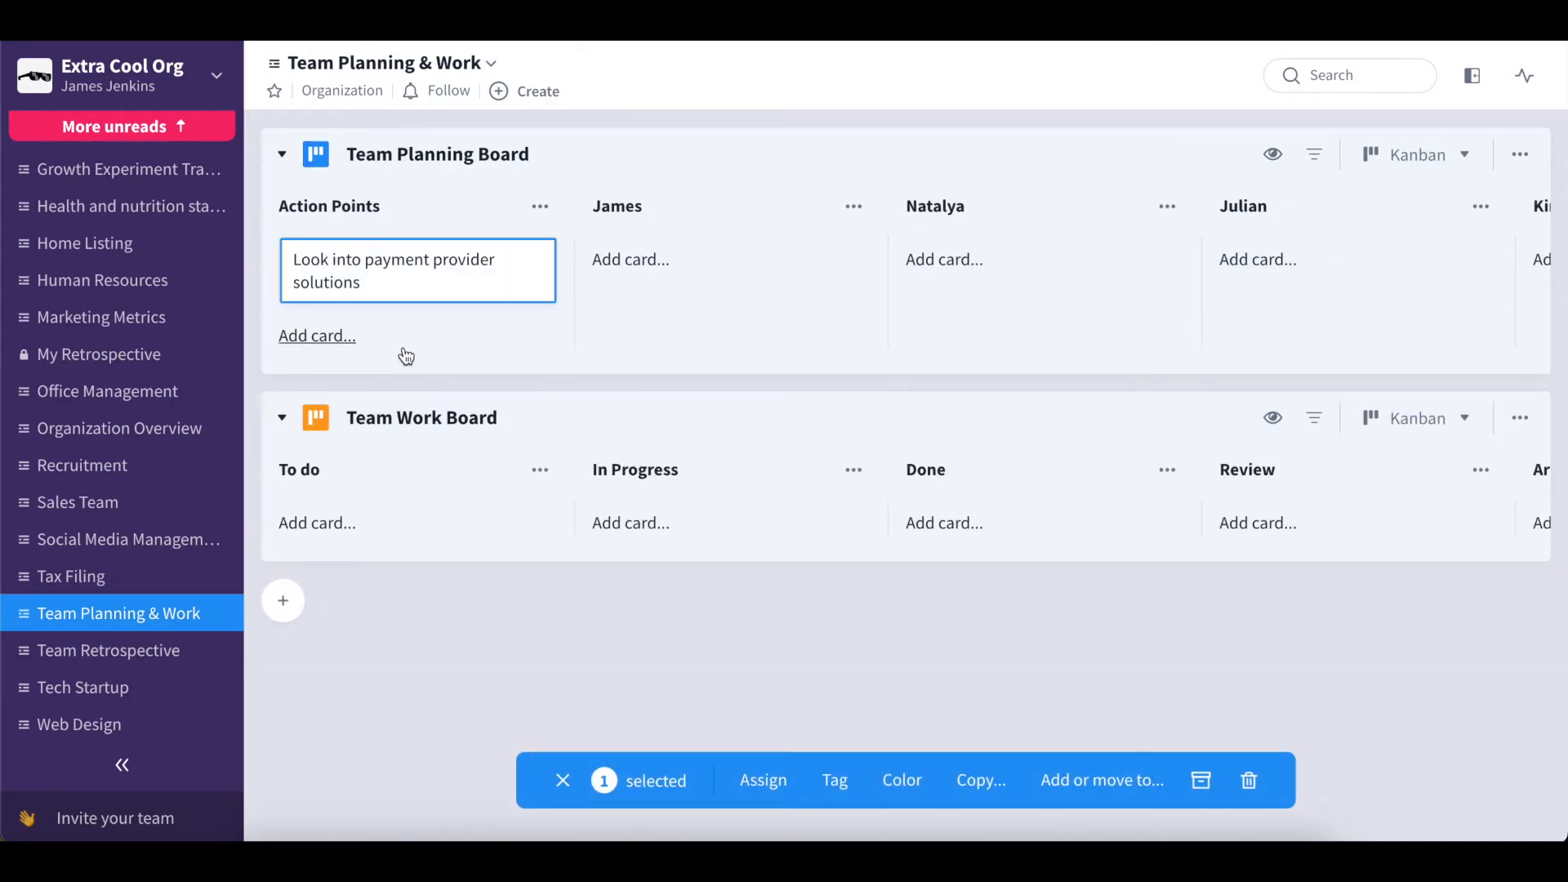
left_click(462, 378)
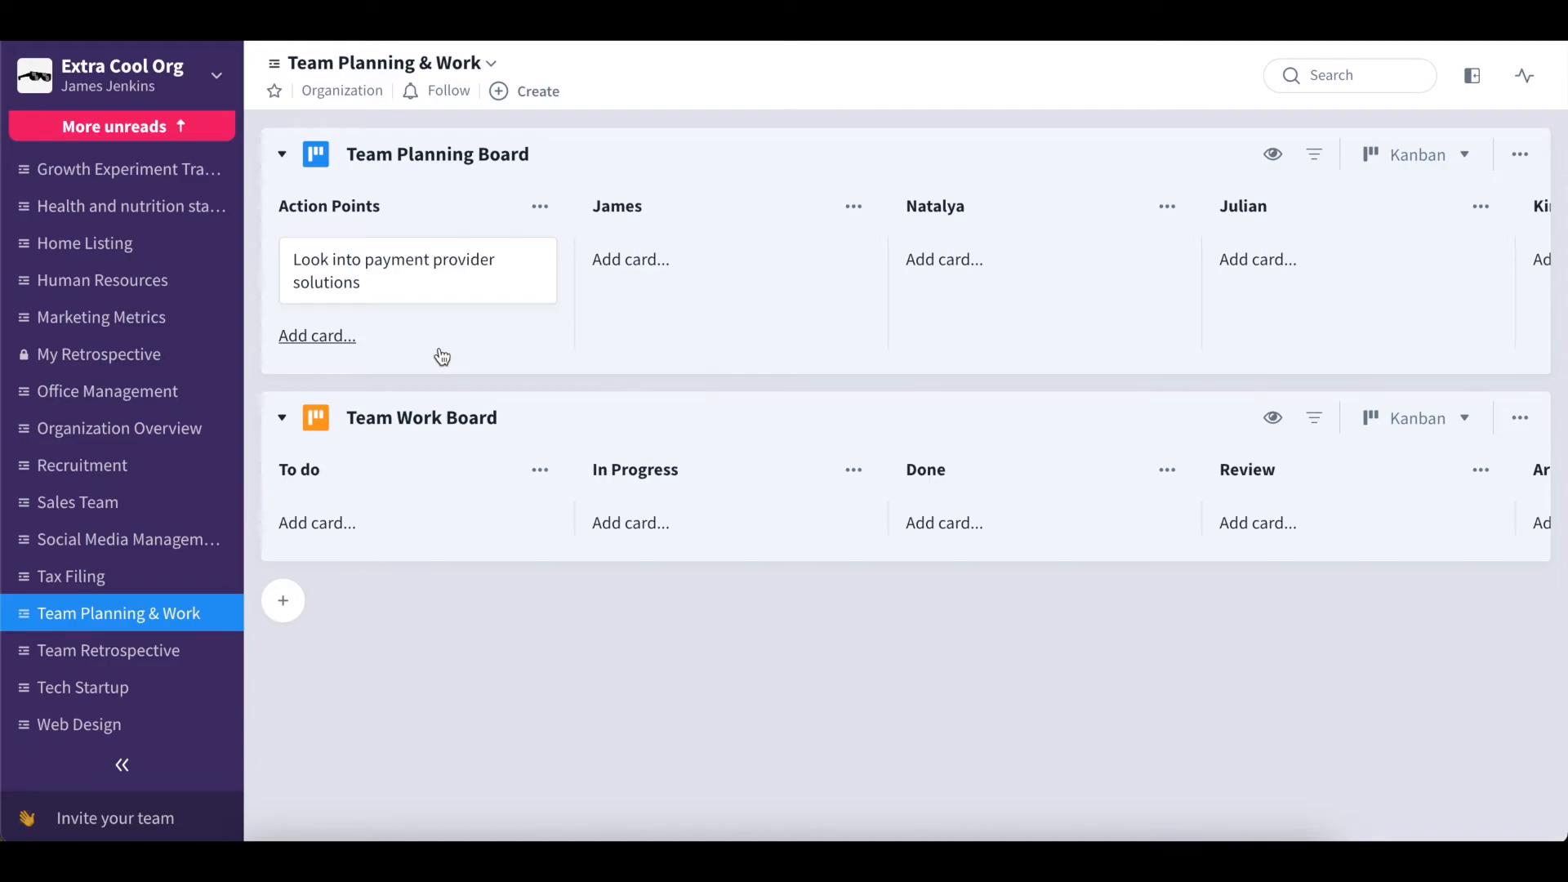
left_click(419, 280)
left_click_drag(515, 257, 737, 262)
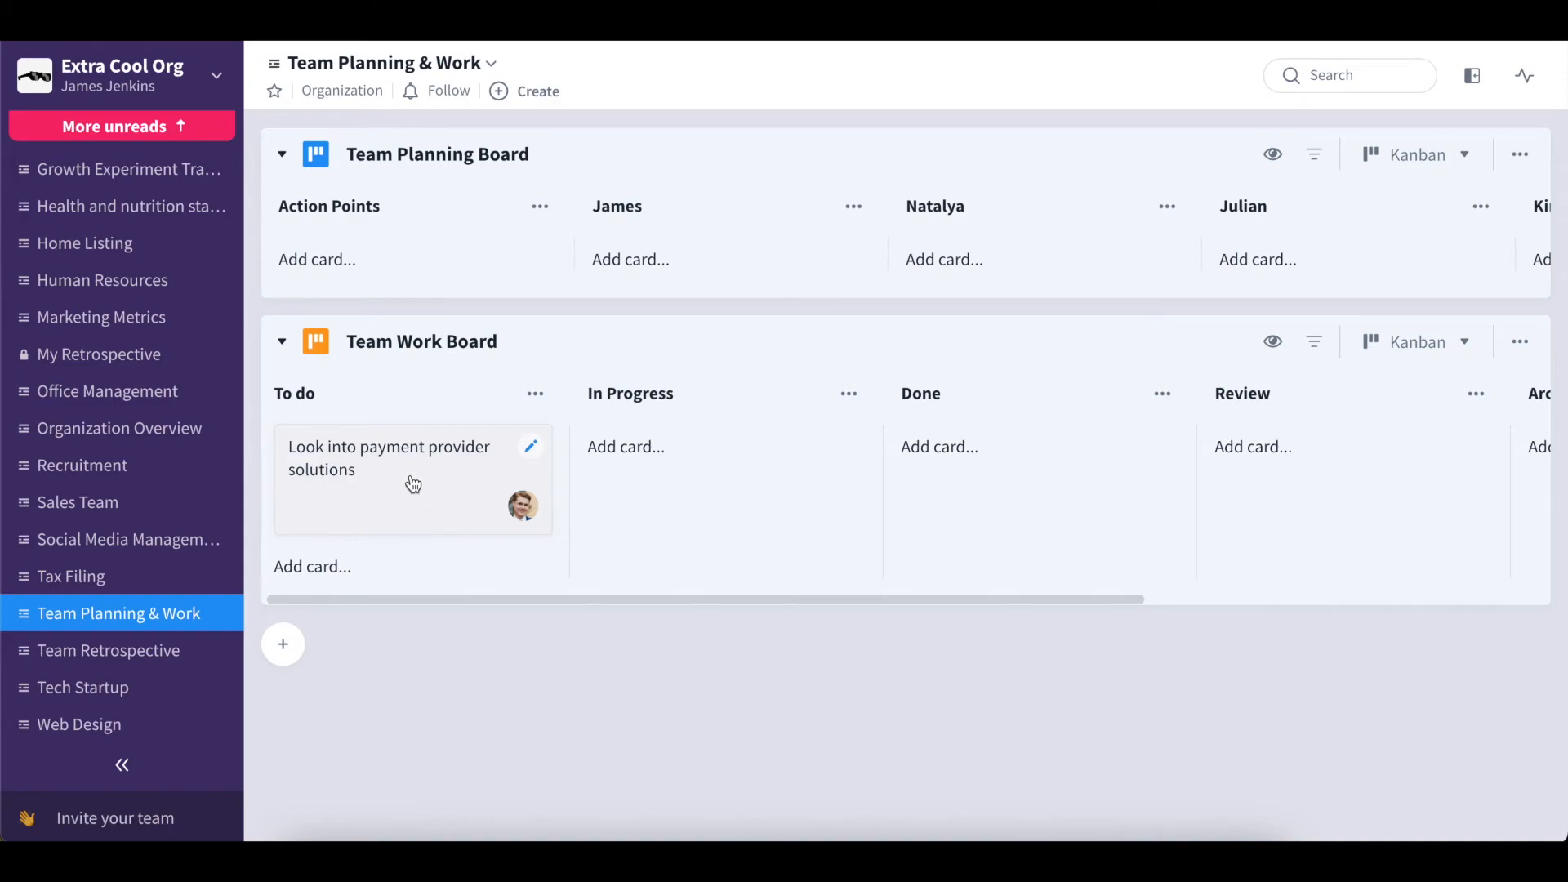
Move the "Look into payment provider solutions" card on the Team Work Board from To do to Review, and on to Archive
left_click_drag(413, 483, 1339, 487)
scroll(1336, 487, "right", 4)
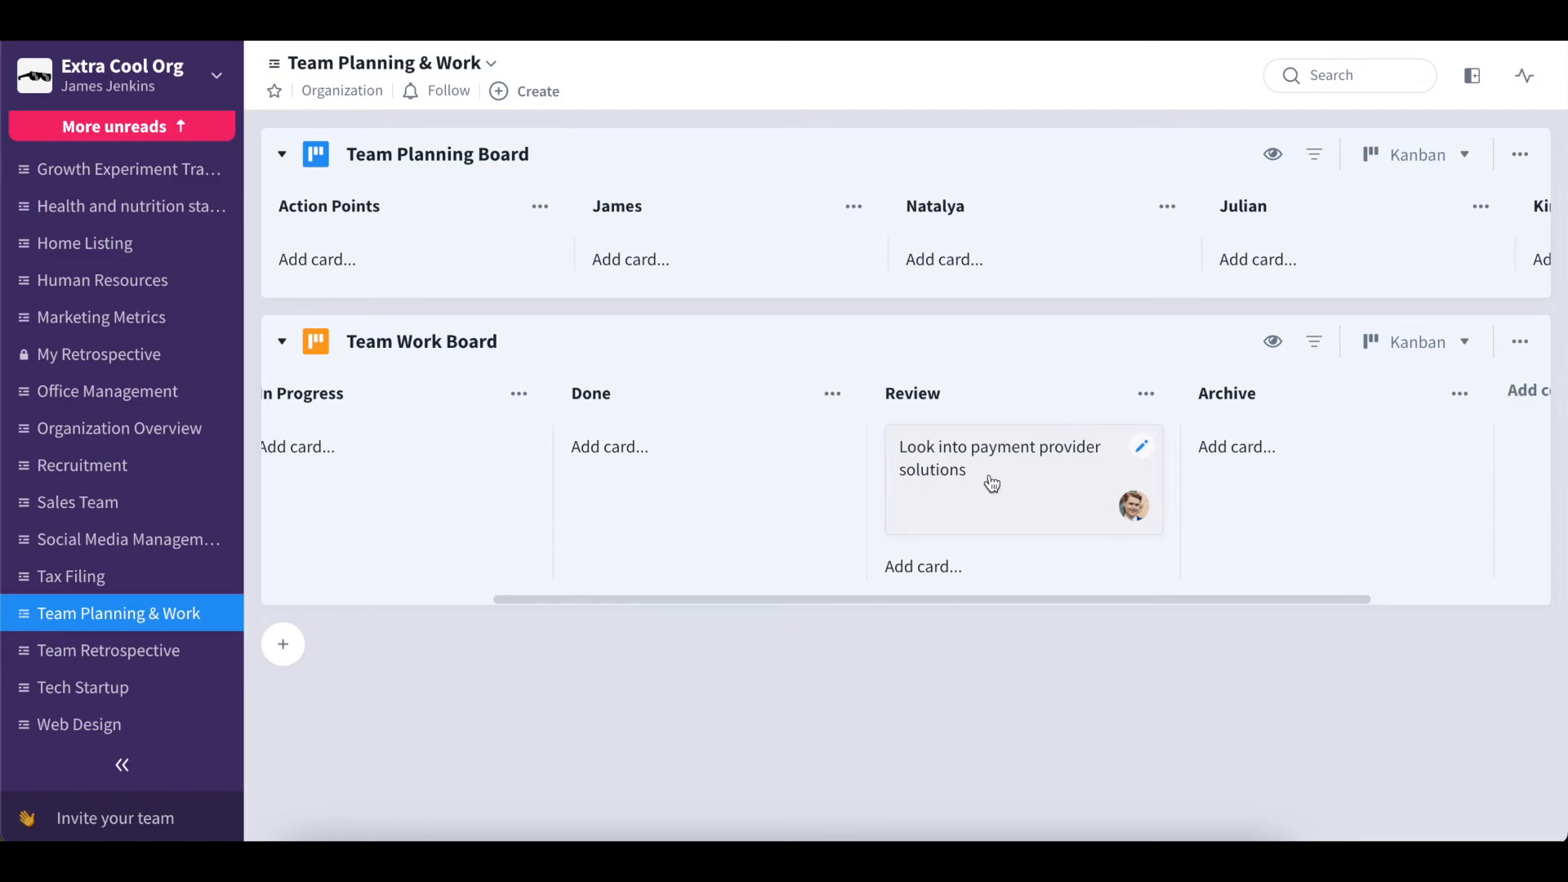
left_click_drag(1130, 493, 1287, 492)
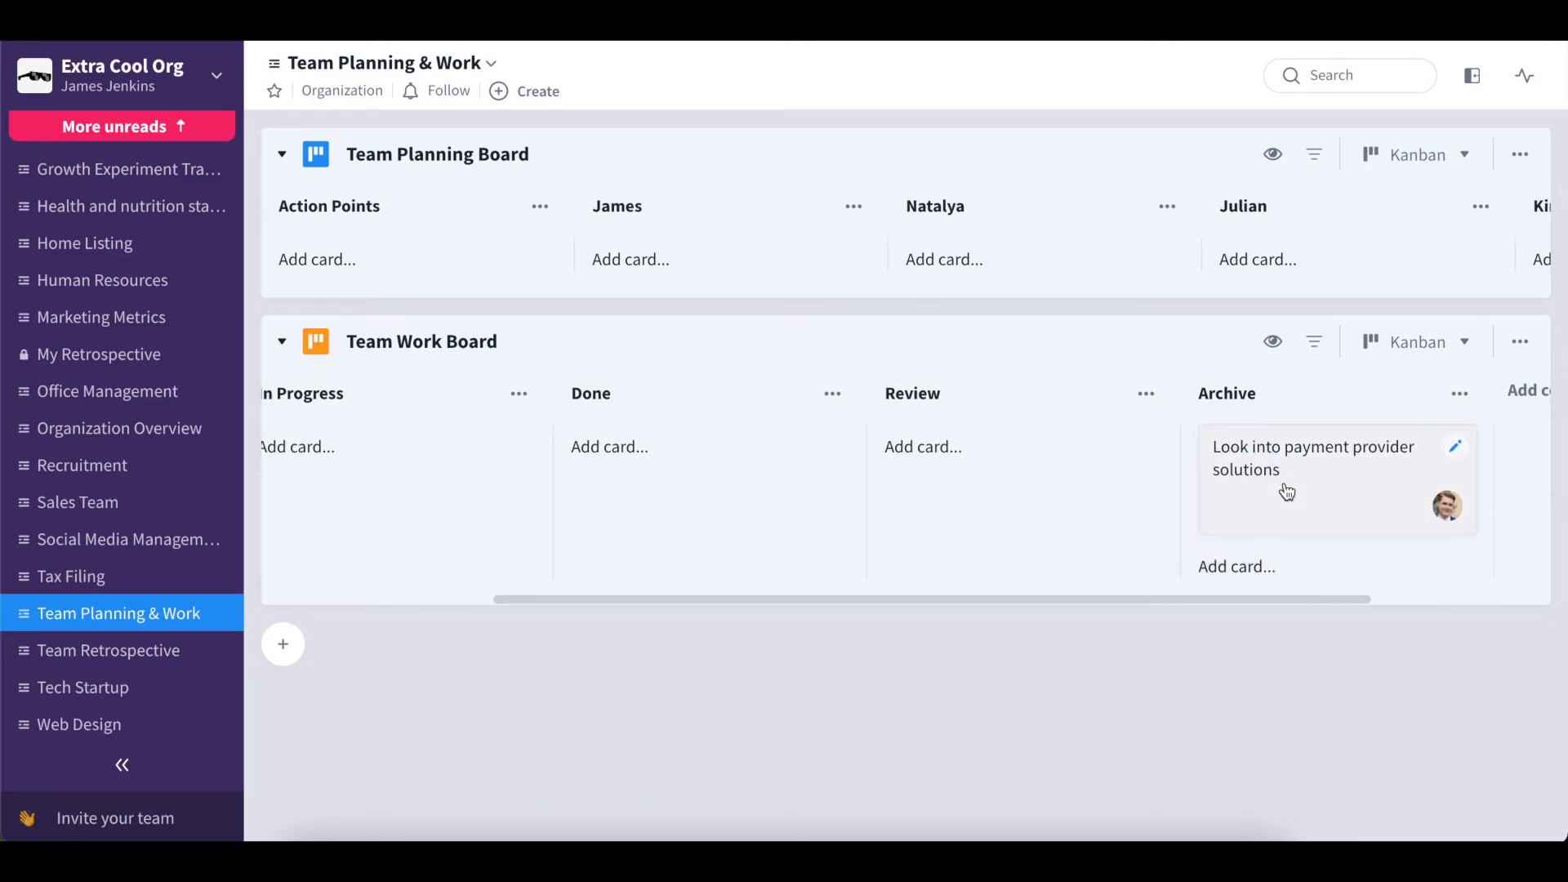